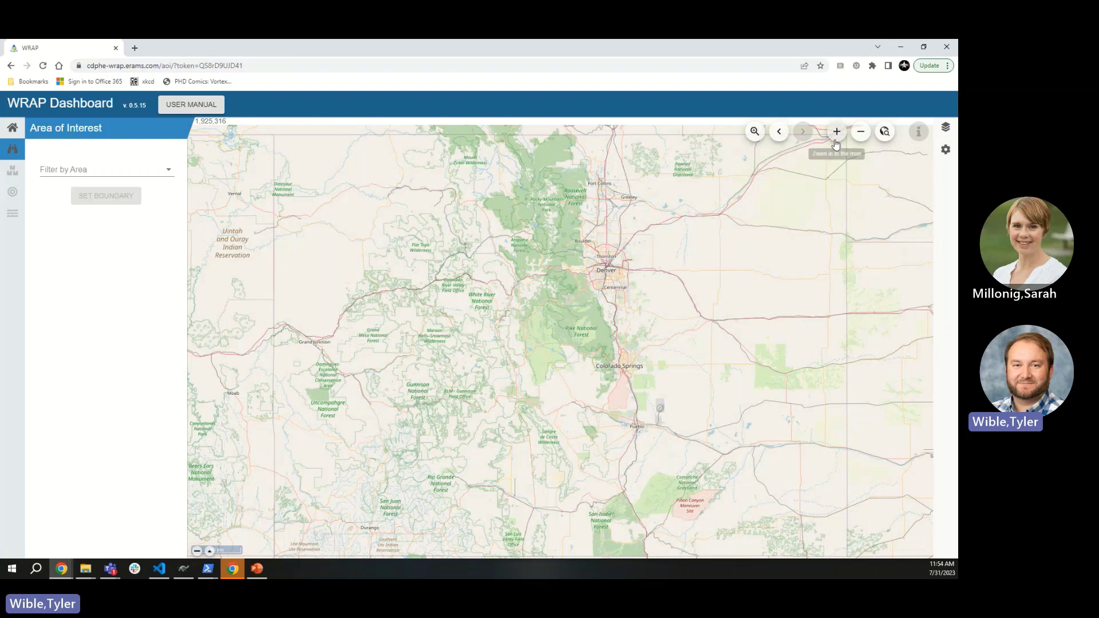
# Step: Zoom into a drawn box east of Denver, then return to the previous map extent
pyautogui.click(754, 131)
pyautogui.moveTo(591, 196); pyautogui.dragTo(809, 355)
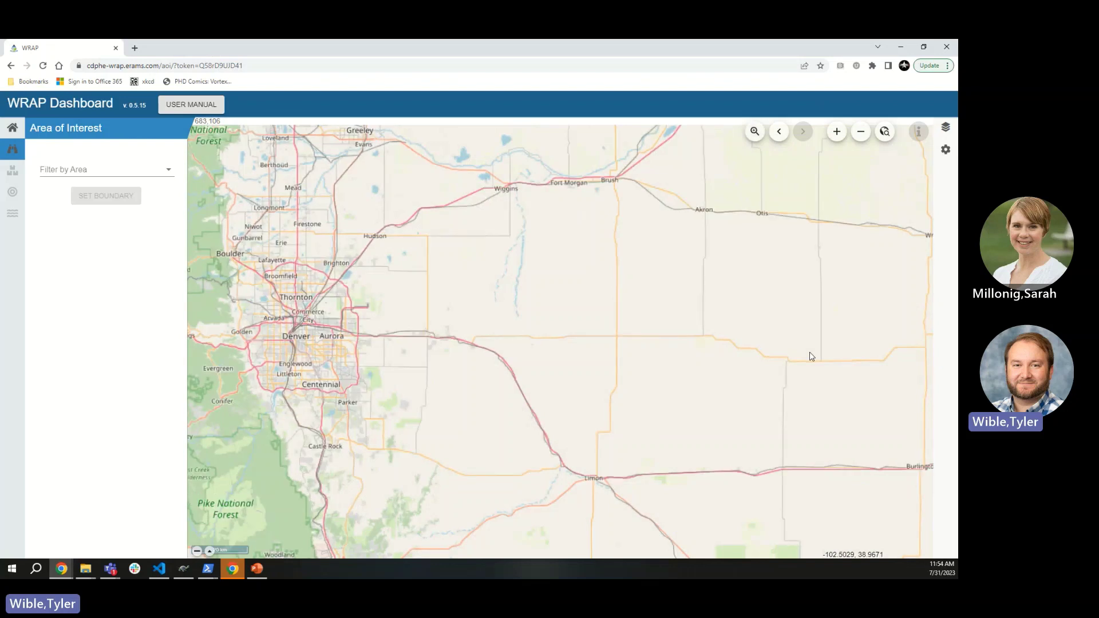
pyautogui.click(779, 133)
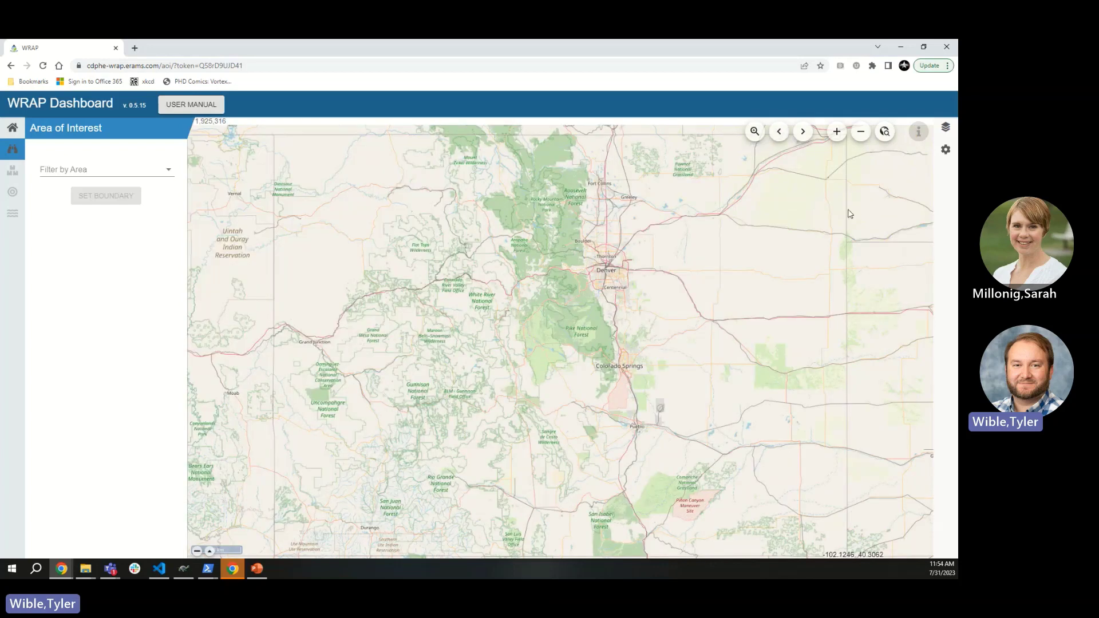
# Step: Zoom in four levels on the Lake George area and bring up the address search
pyautogui.click(837, 139)
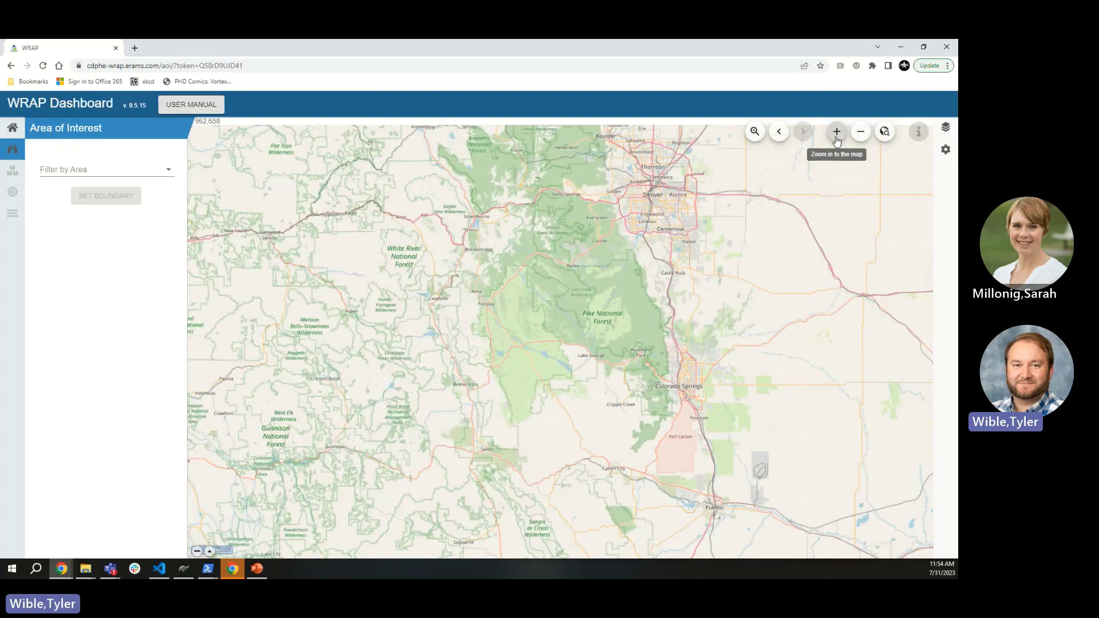
pyautogui.click(837, 139)
pyautogui.click(837, 139)
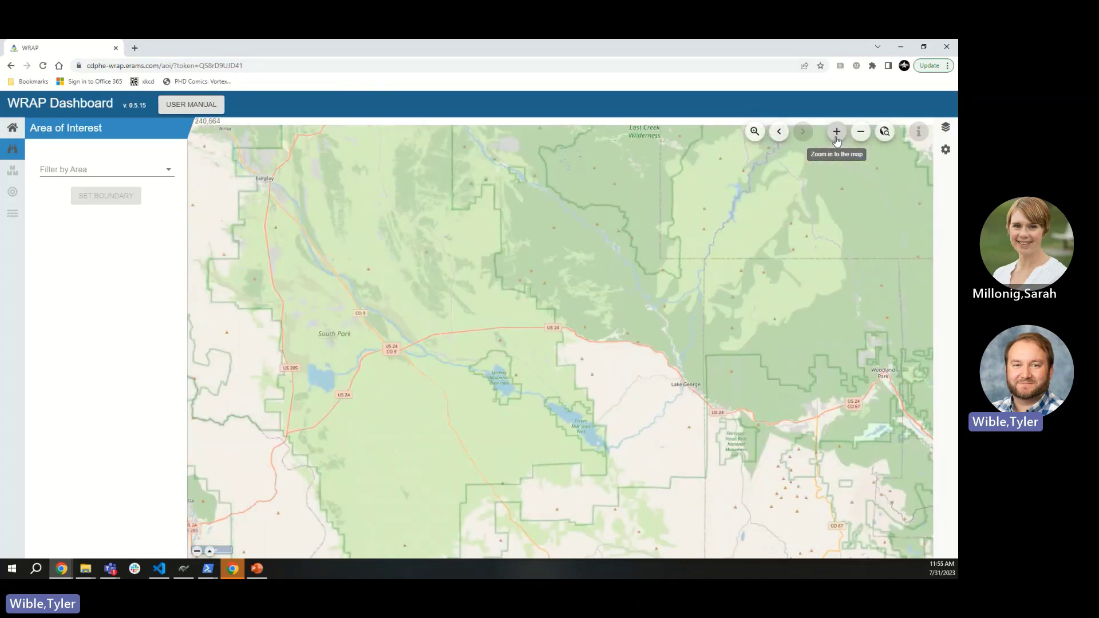
pyautogui.click(836, 139)
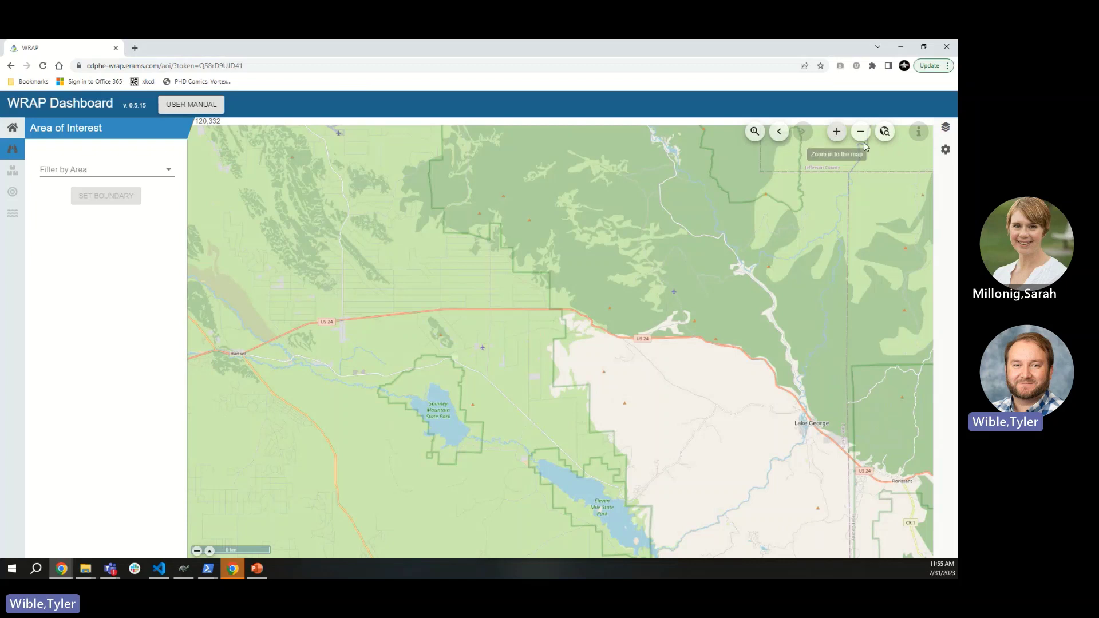
pyautogui.click(884, 131)
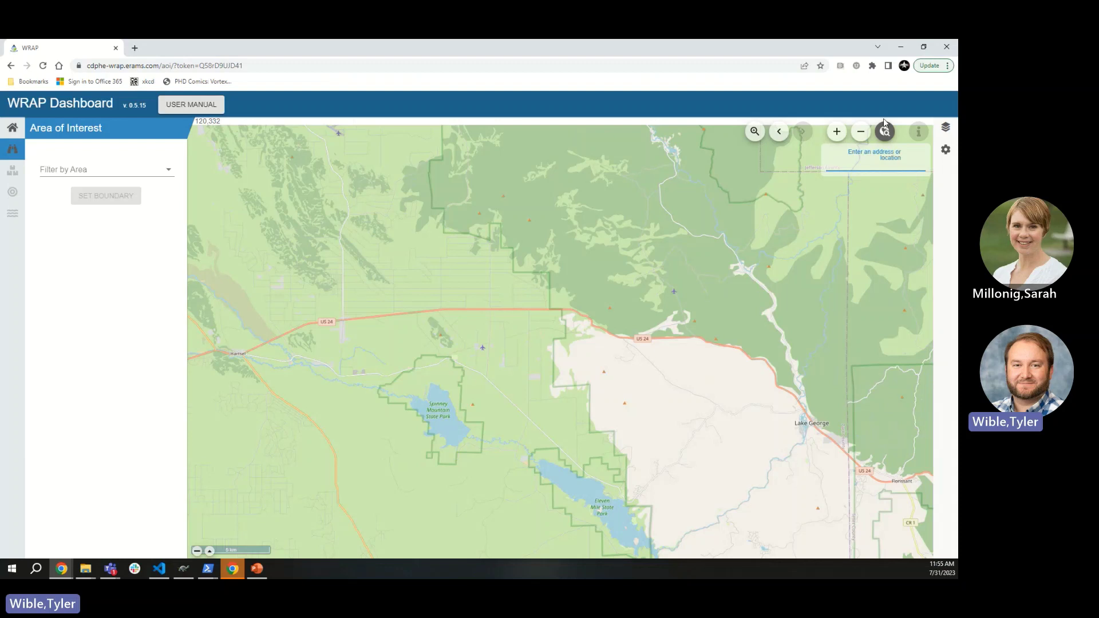
# Step: Search for 'fort collins, co' to centre the map on Fort Collins
pyautogui.write('fort collins, colorad')
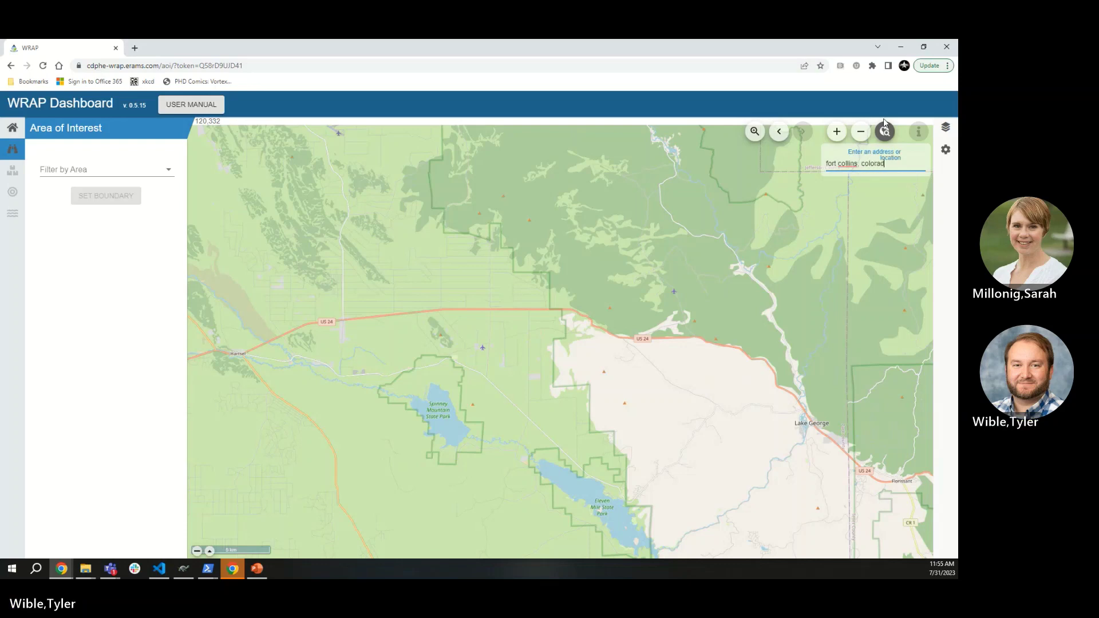
pyautogui.press('Return')
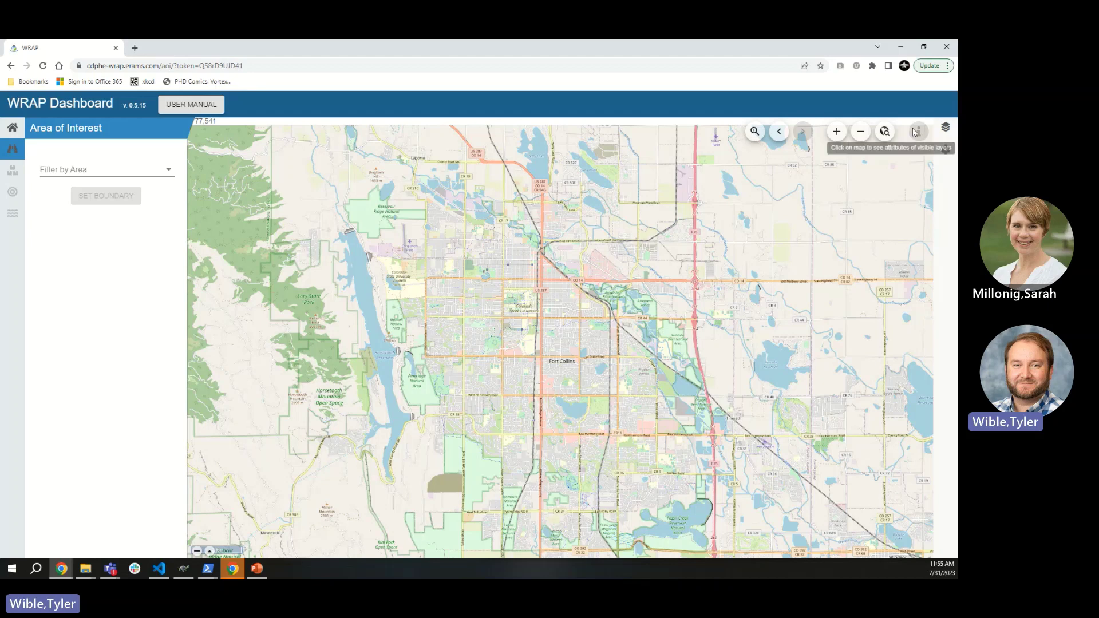
# Step: Show the map services list with the U.S. Geo Data, Hydro Data and EPA Water groups expanded
pyautogui.click(941, 131)
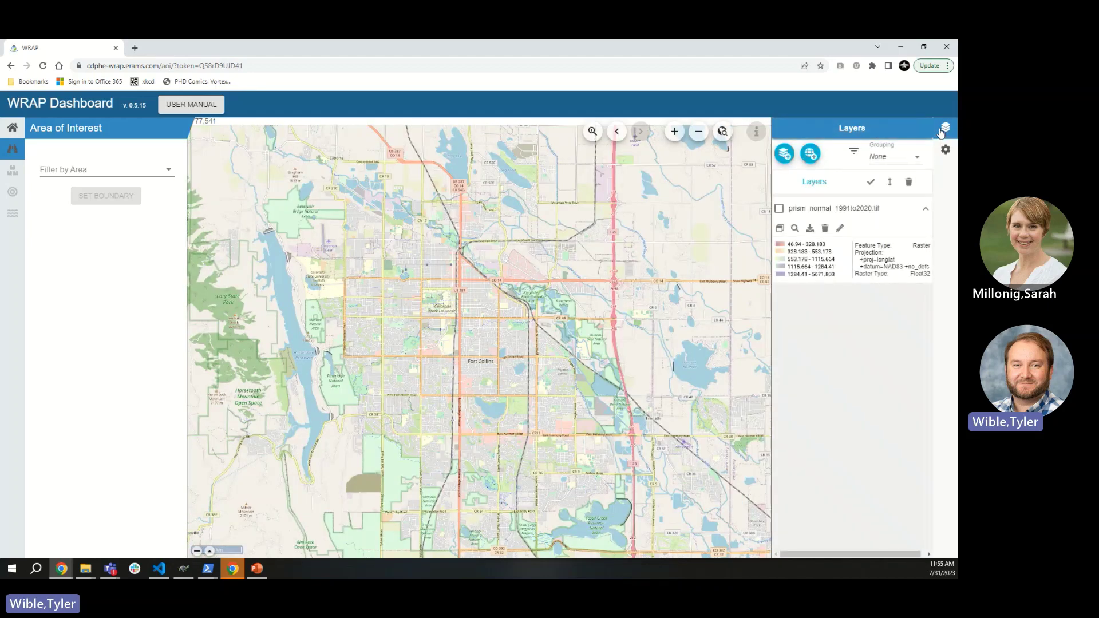
pyautogui.click(809, 155)
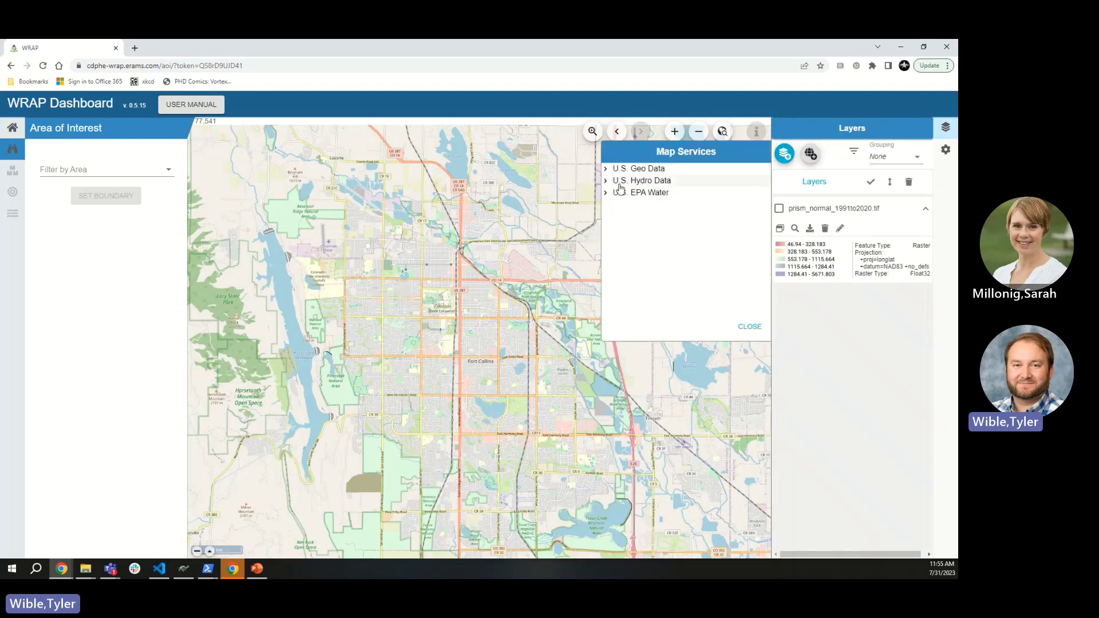
pyautogui.click(605, 170)
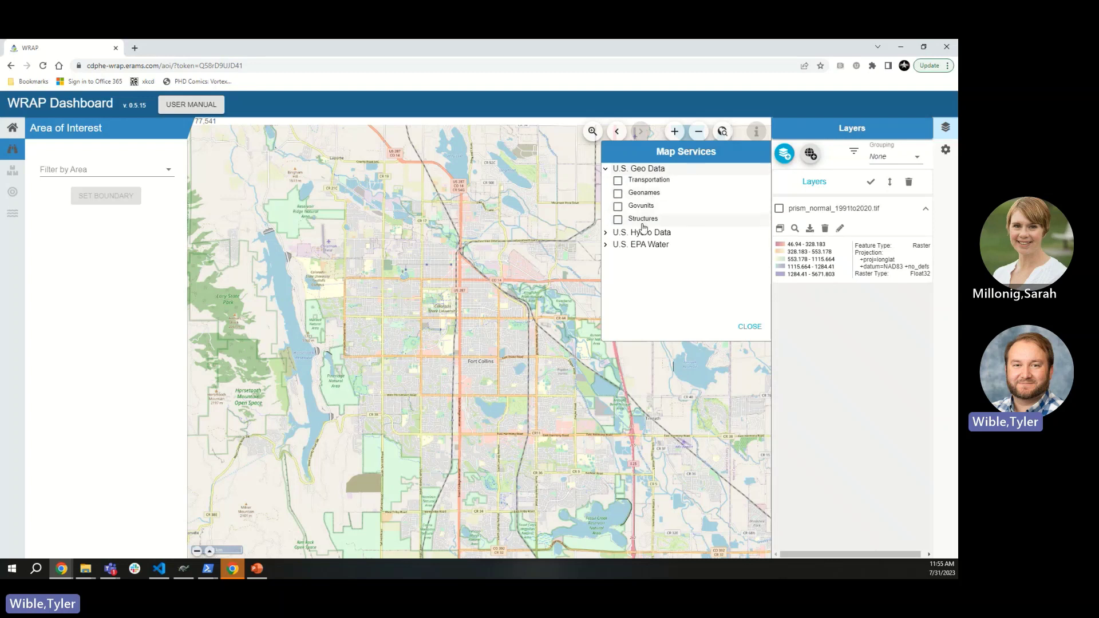
pyautogui.click(605, 234)
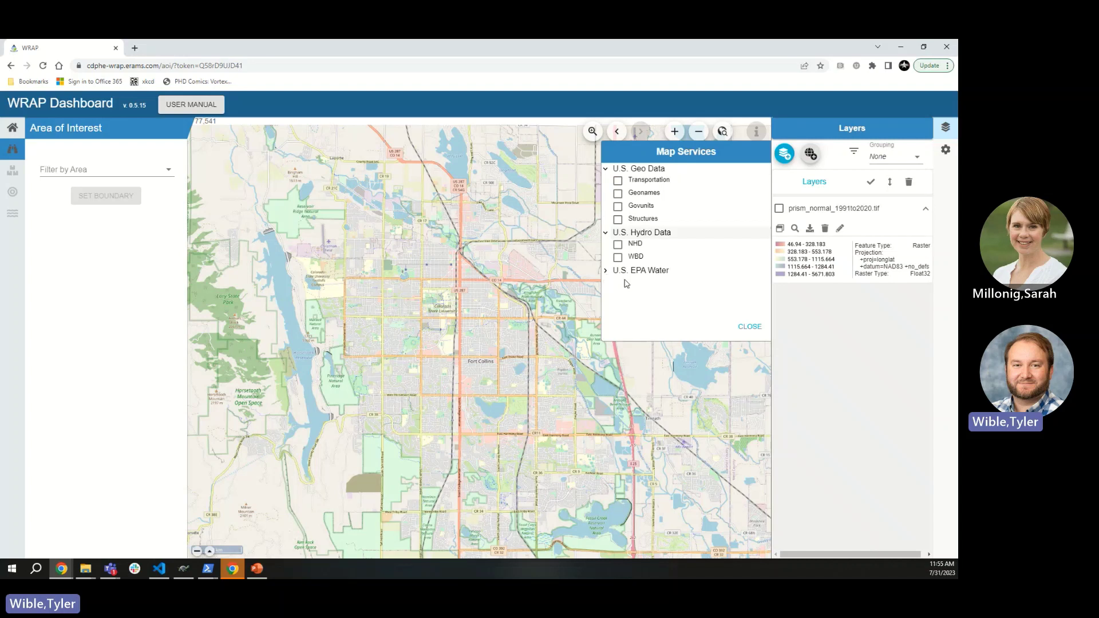
pyautogui.click(606, 271)
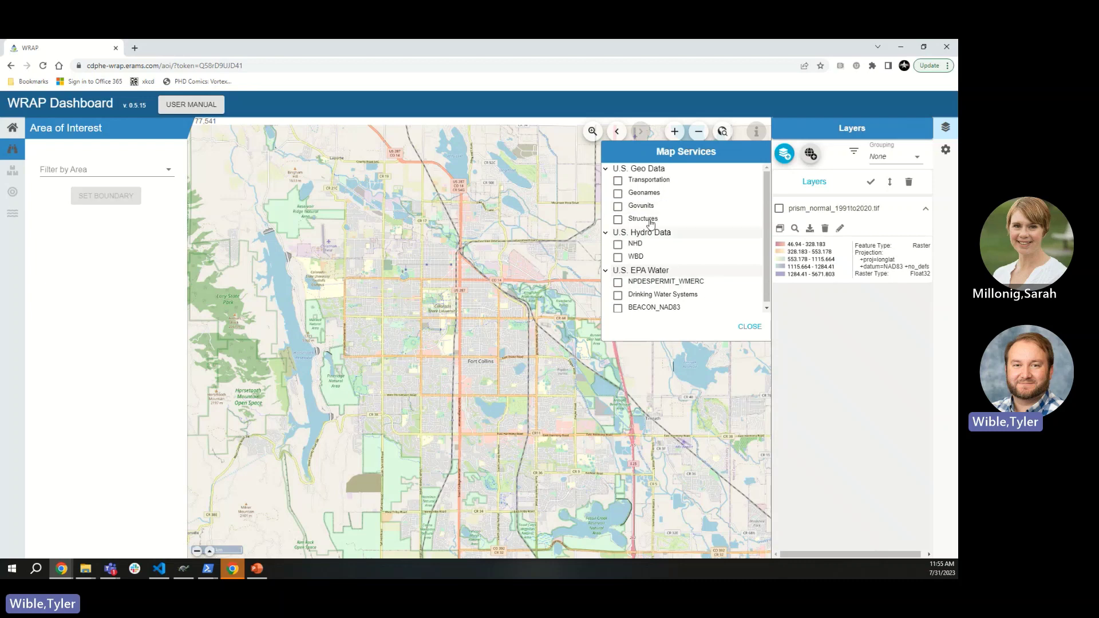
# Step: Overlay the NHD hydrography layer, then turn it back off and close the services list
pyautogui.click(618, 245)
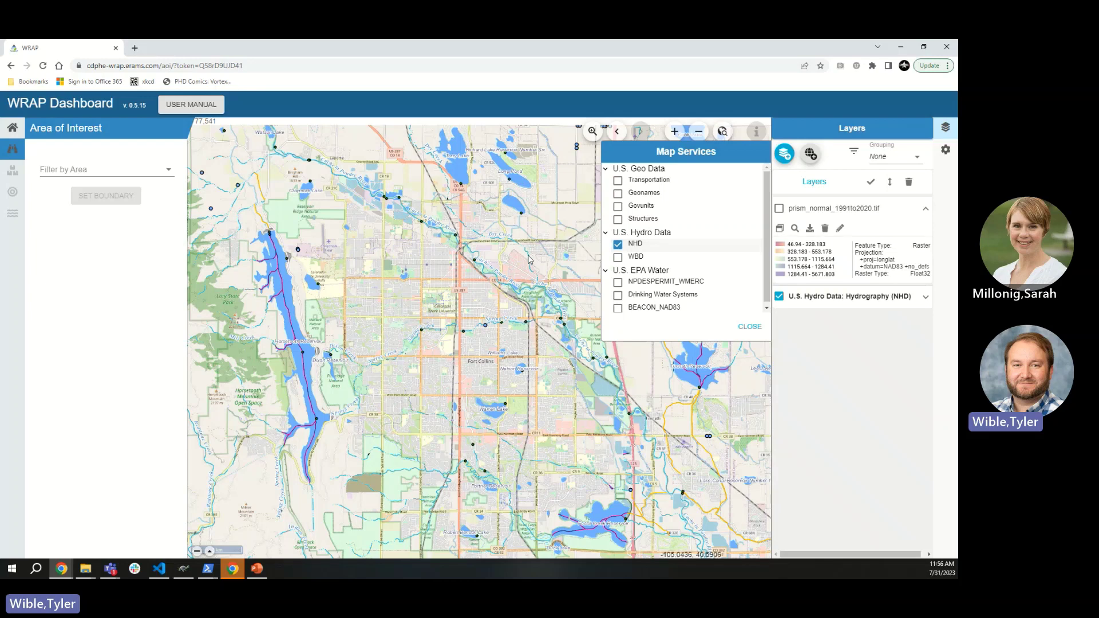
pyautogui.click(617, 245)
pyautogui.click(749, 327)
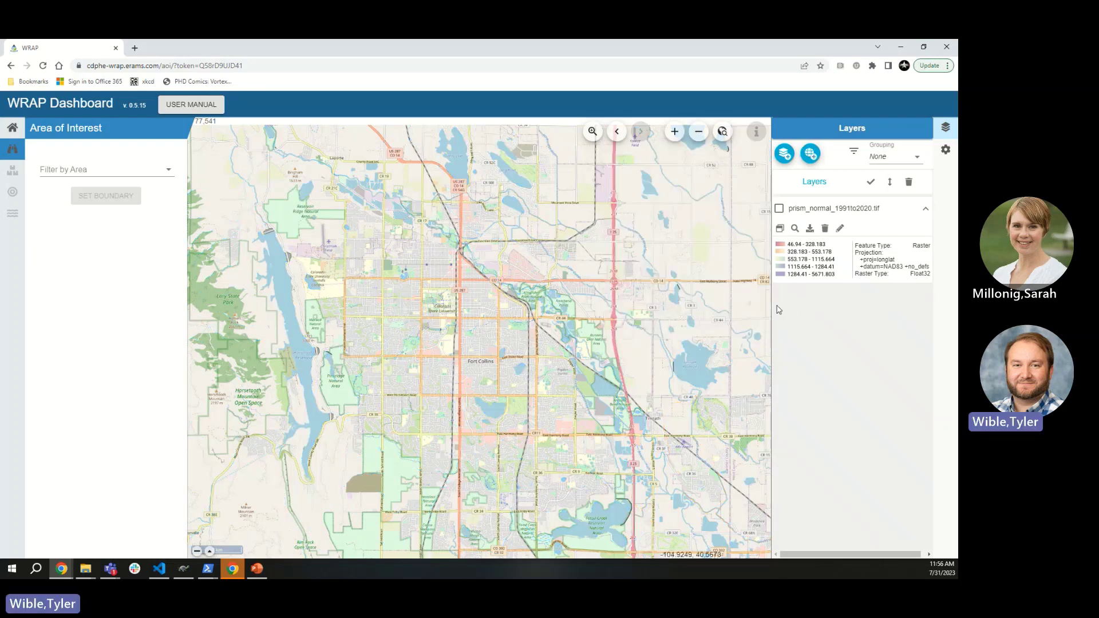
# Step: Upload all six Counties_Colorado files from Projects > ShapeFiles_all > Boundaries > Counties as a layer
pyautogui.click(787, 160)
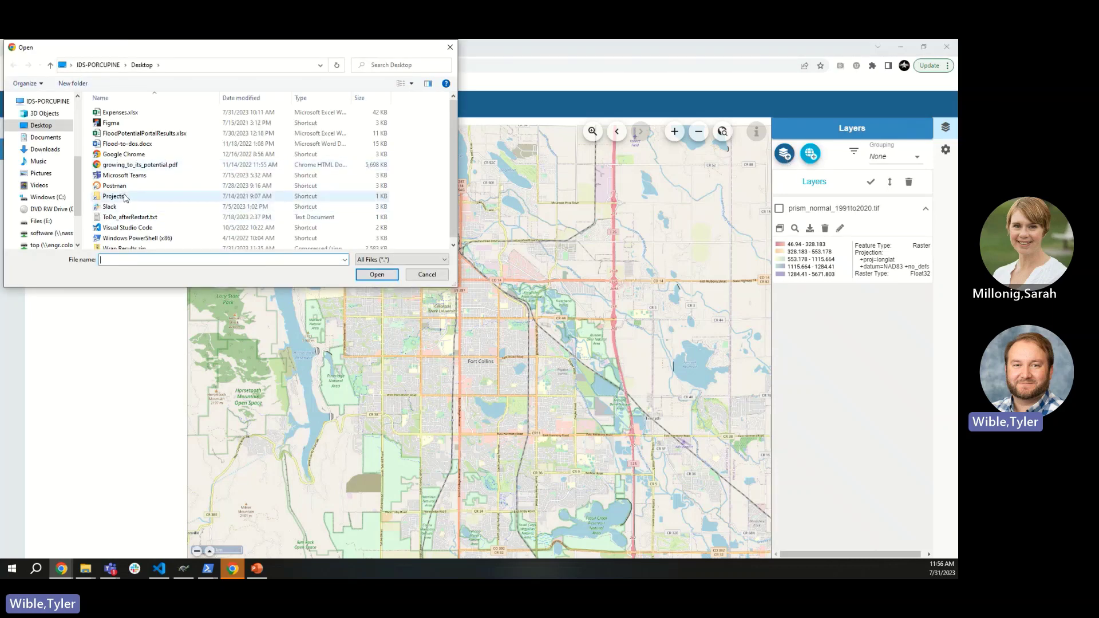
pyautogui.doubleClick(124, 198)
pyautogui.doubleClick(141, 112)
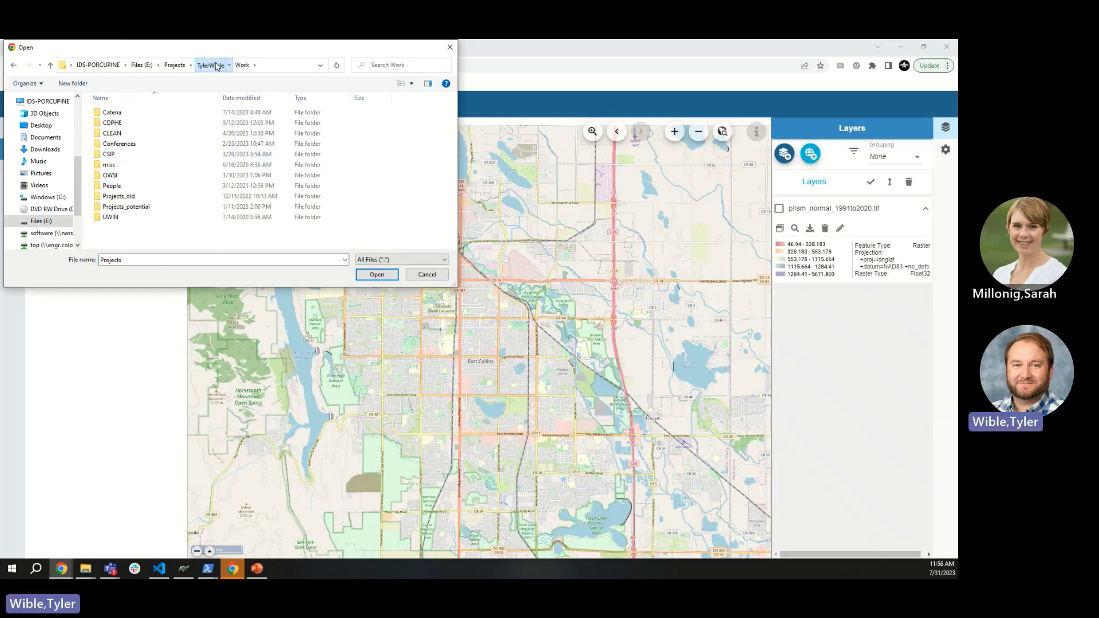
pyautogui.click(210, 65)
pyautogui.doubleClick(143, 133)
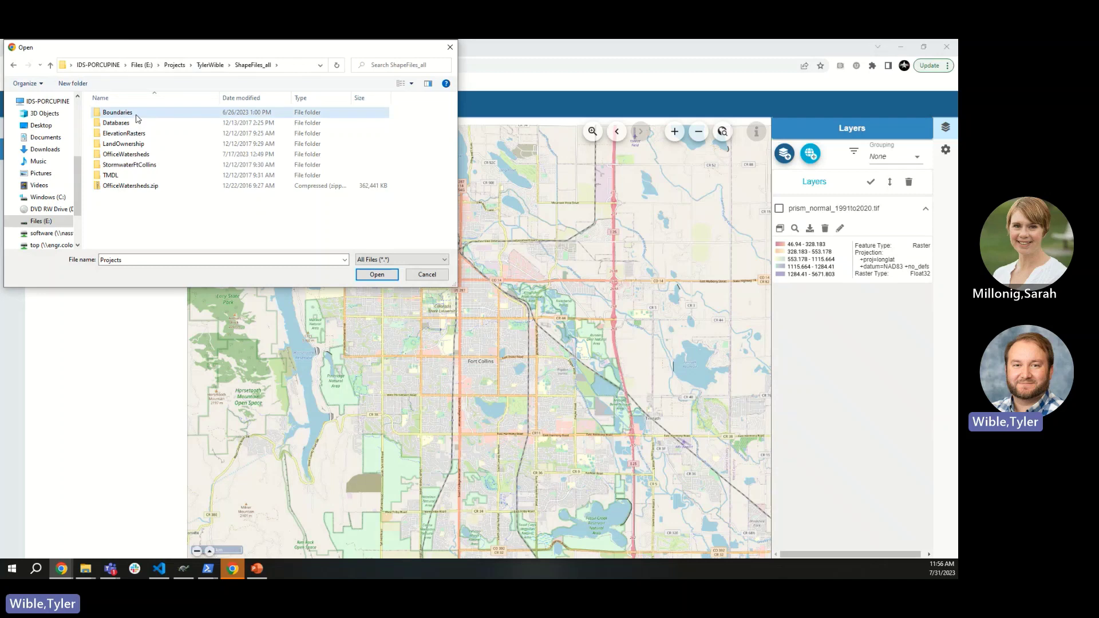
pyautogui.doubleClick(136, 115)
pyautogui.doubleClick(137, 114)
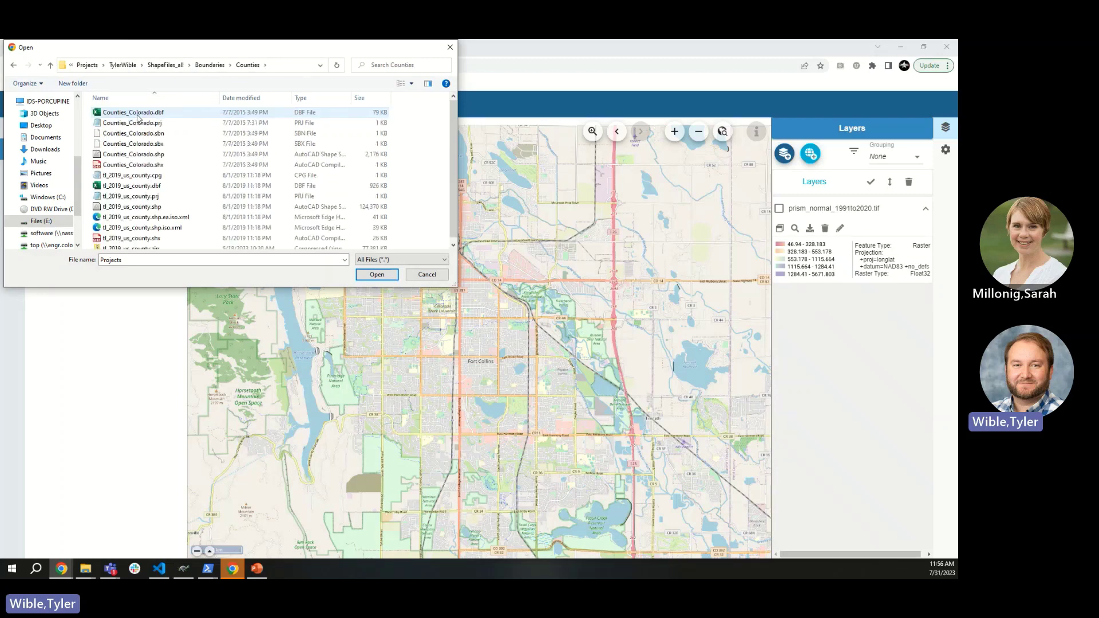
pyautogui.click(138, 117)
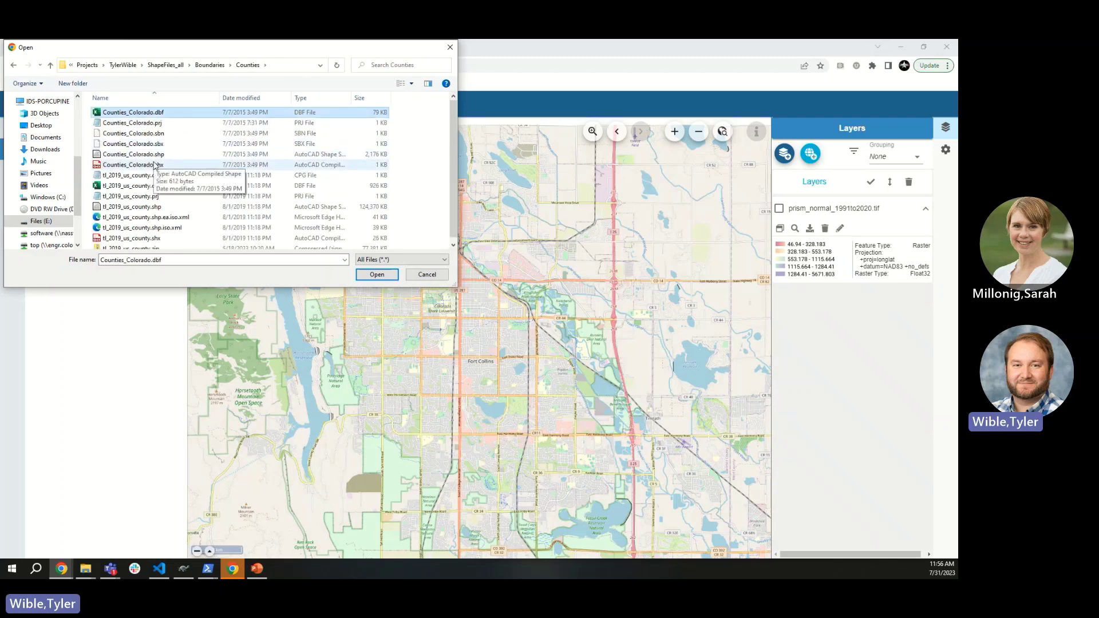
pyautogui.keyDown('shift'); pyautogui.click(155, 165); pyautogui.keyUp('shift')
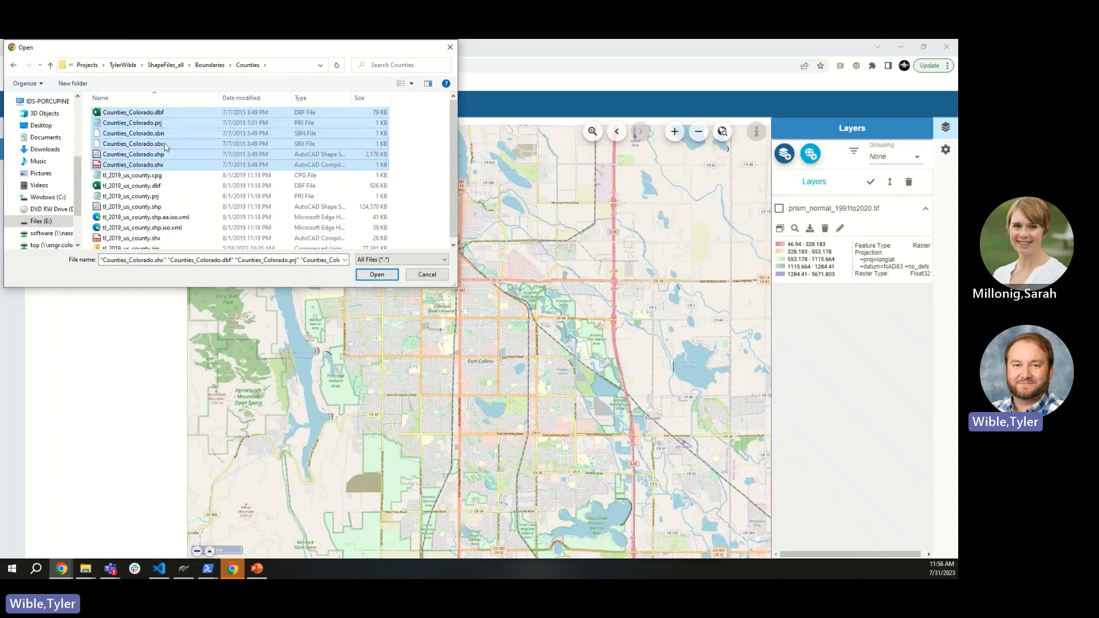
pyautogui.click(376, 275)
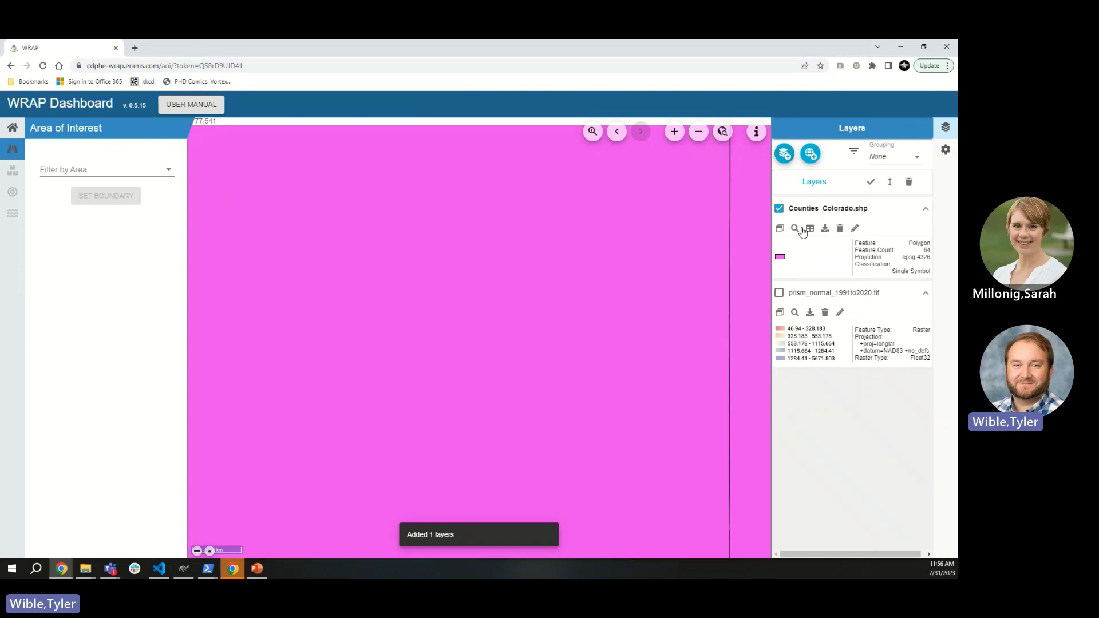
# Step: Zoom the map to the full Counties_Colorado.shp extent and bring up its layer properties
pyautogui.click(795, 228)
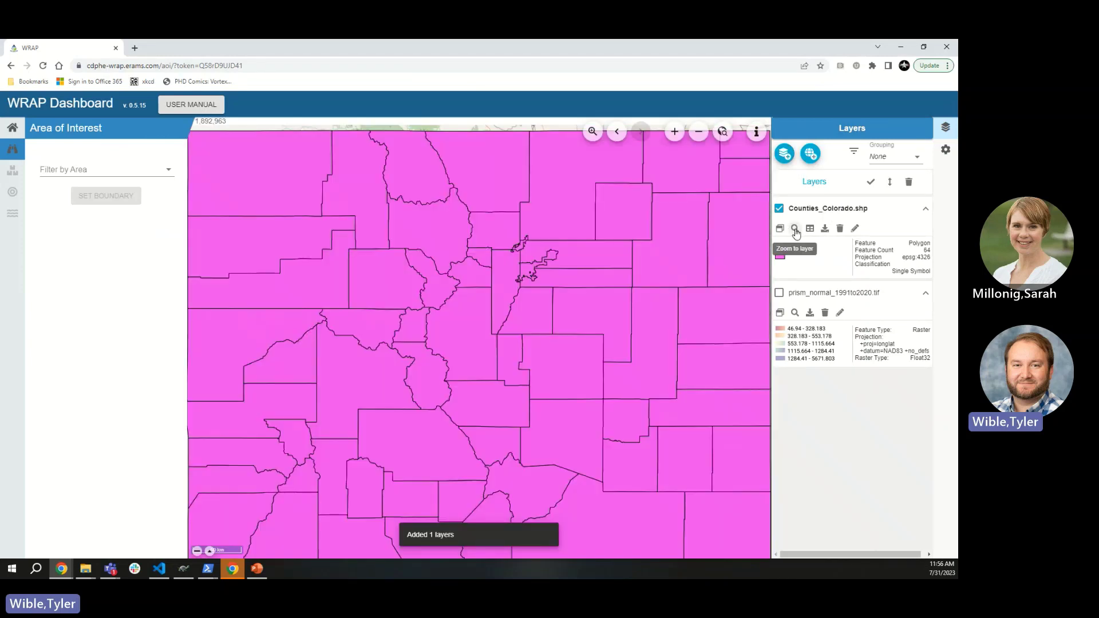
pyautogui.click(794, 229)
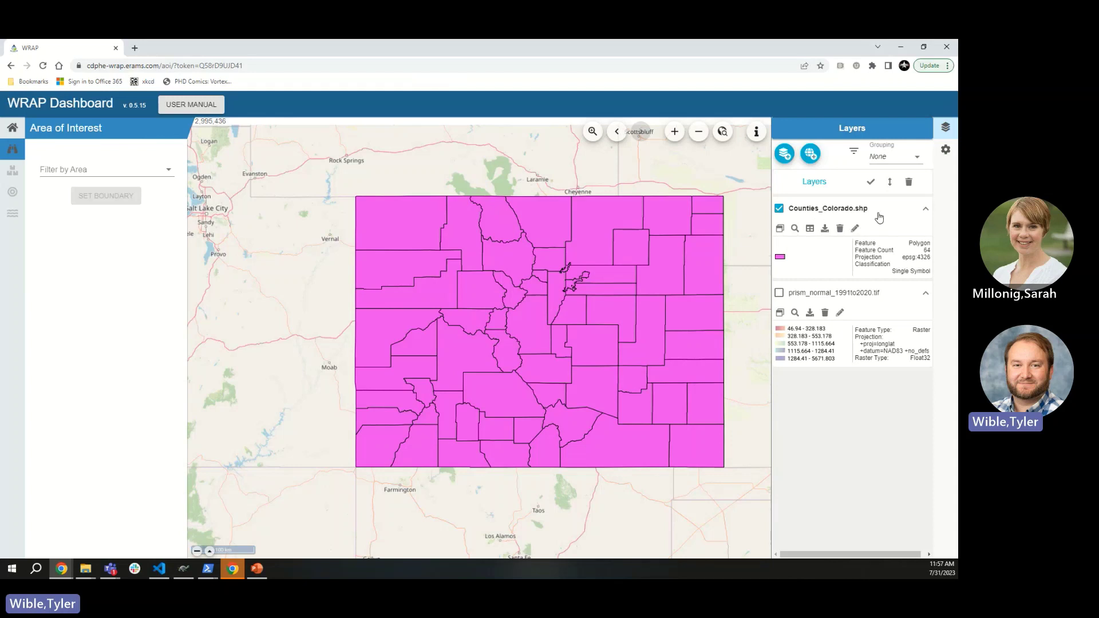
pyautogui.click(781, 261)
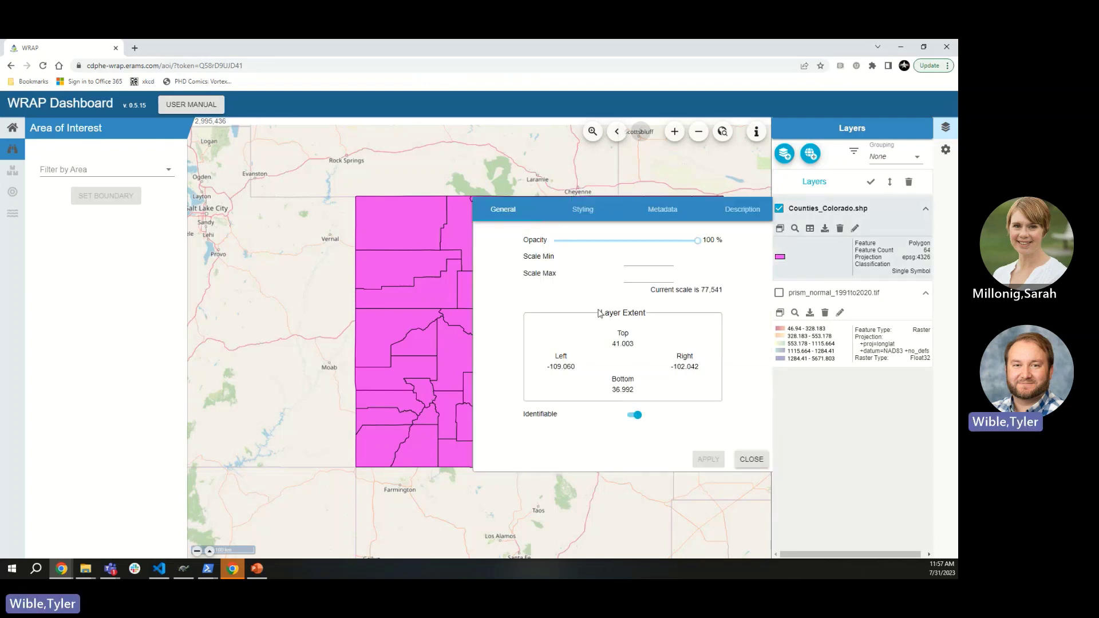
# Step: Set the Counties_Colorado.shp opacity to 31% and apply it
pyautogui.click(599, 240)
pyautogui.click(709, 462)
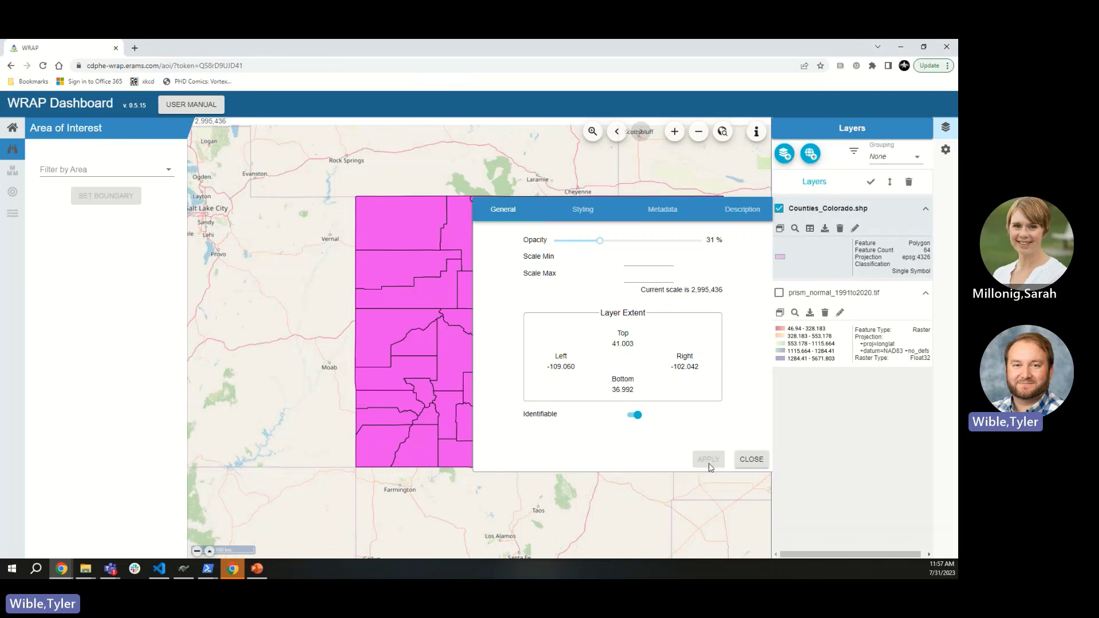
pyautogui.click(747, 459)
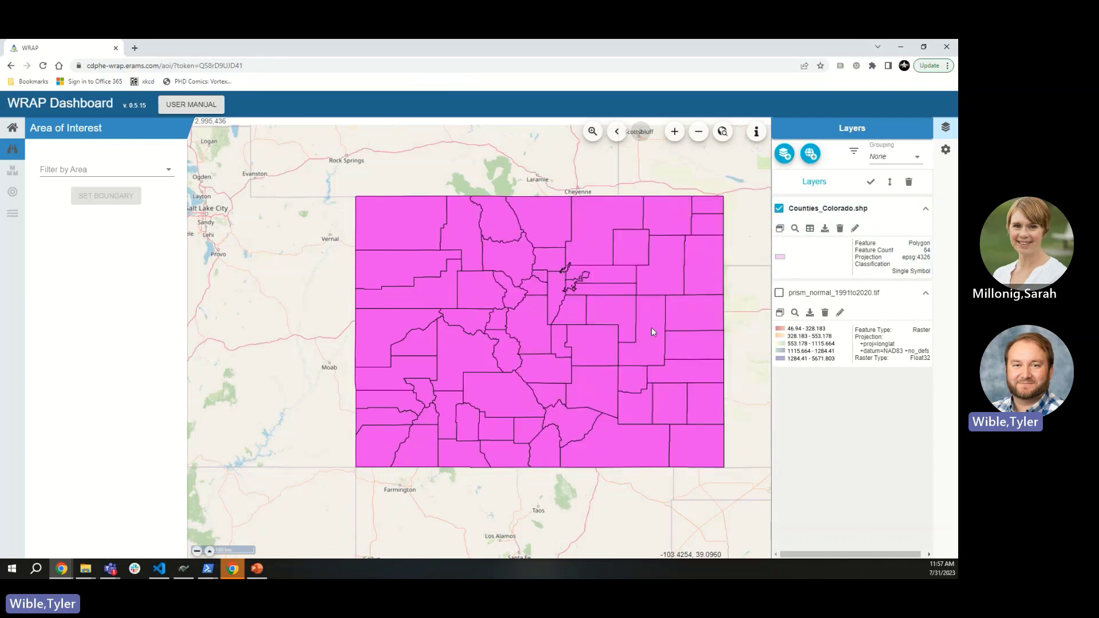
pyautogui.scroll(1, 651, 327)
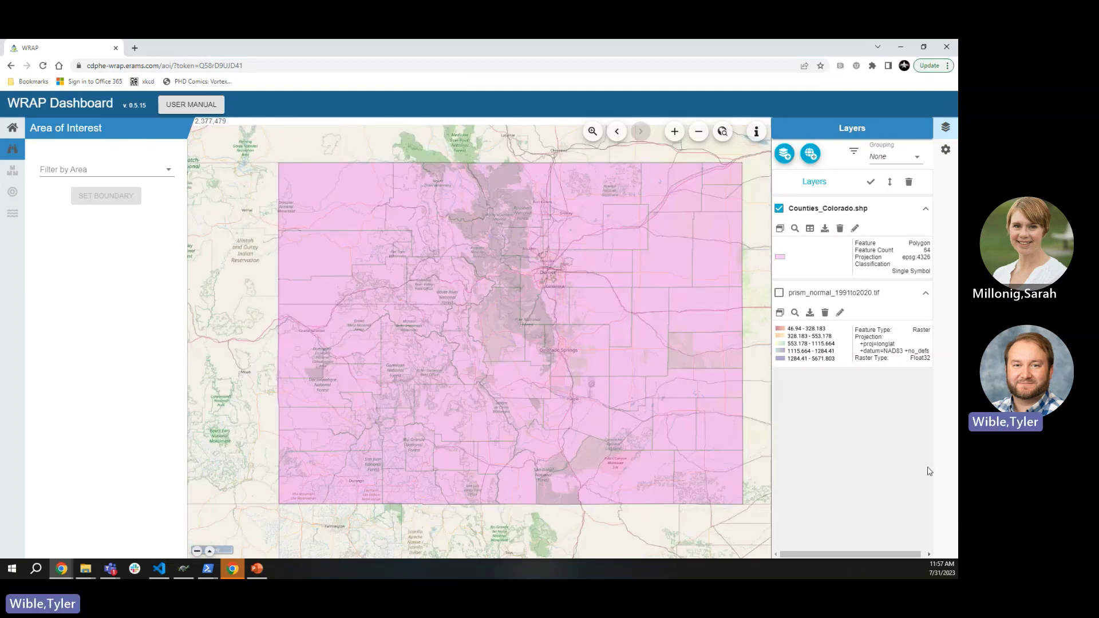
# Step: Style Counties_Colorado.shp with Unique Values classification on the COUNTY_NAM field
pyautogui.click(780, 256)
pyautogui.click(582, 210)
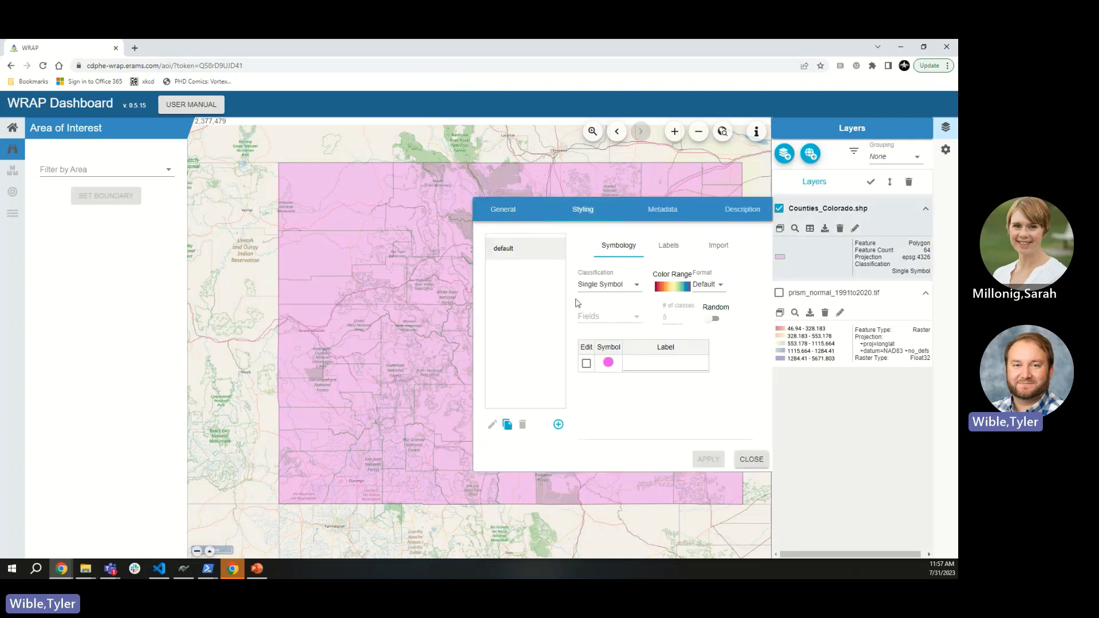
pyautogui.click(598, 284)
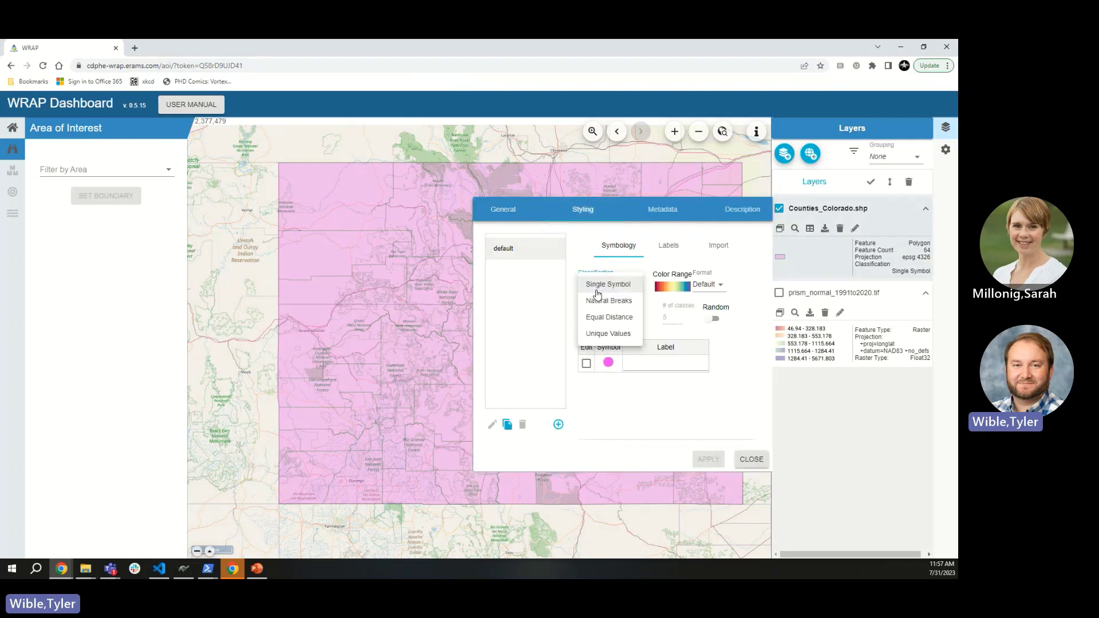
pyautogui.click(623, 337)
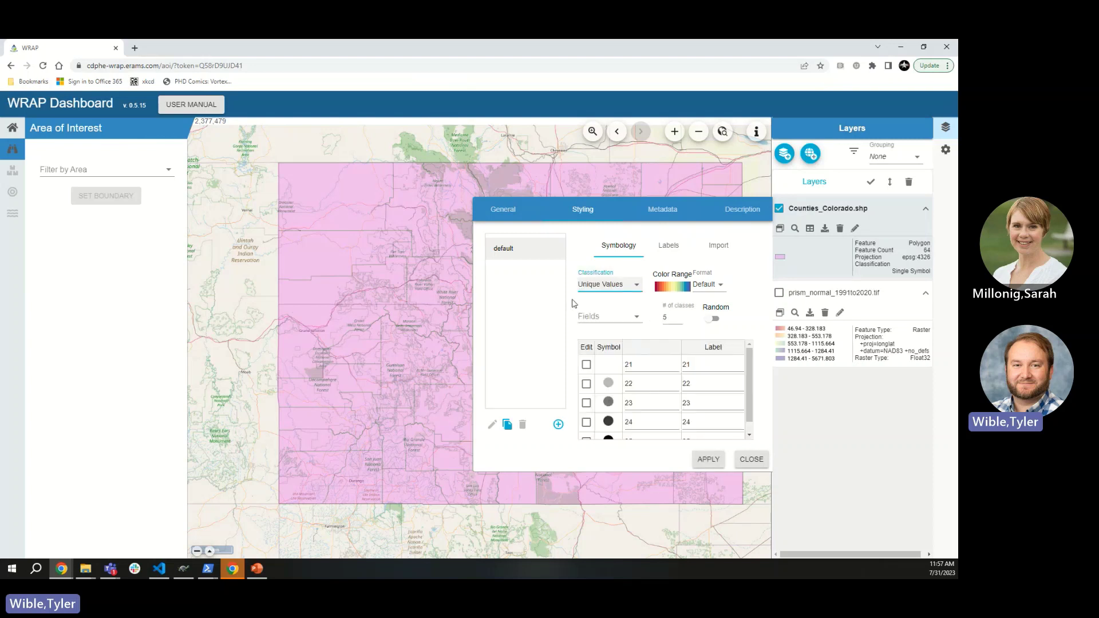
pyautogui.click(637, 317)
pyautogui.scroll(-3, 639, 432)
pyautogui.click(636, 427)
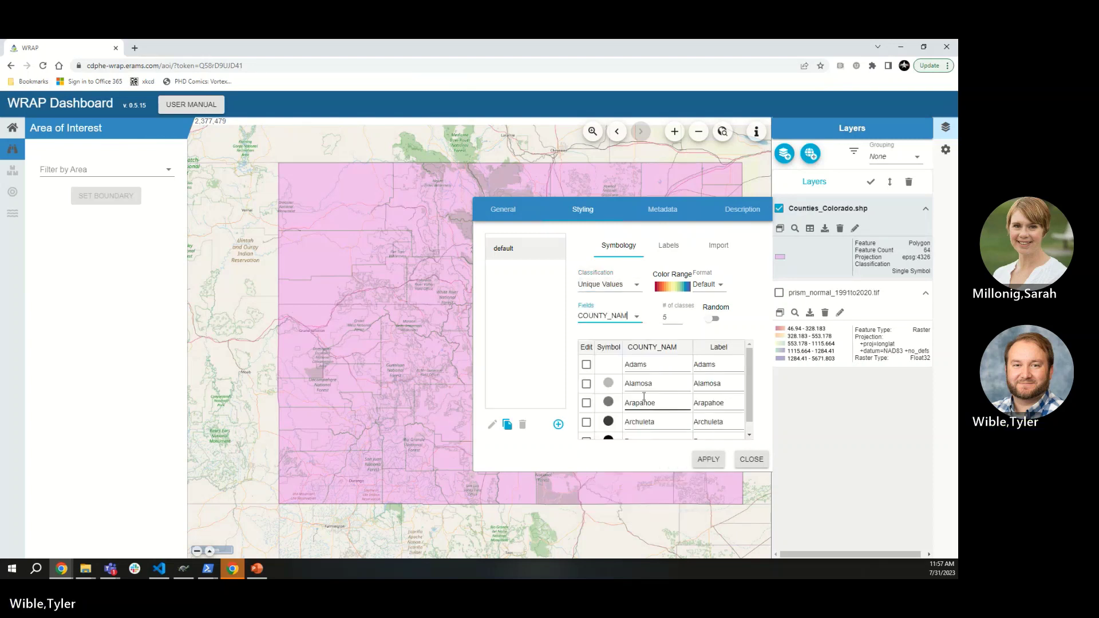
pyautogui.click(707, 459)
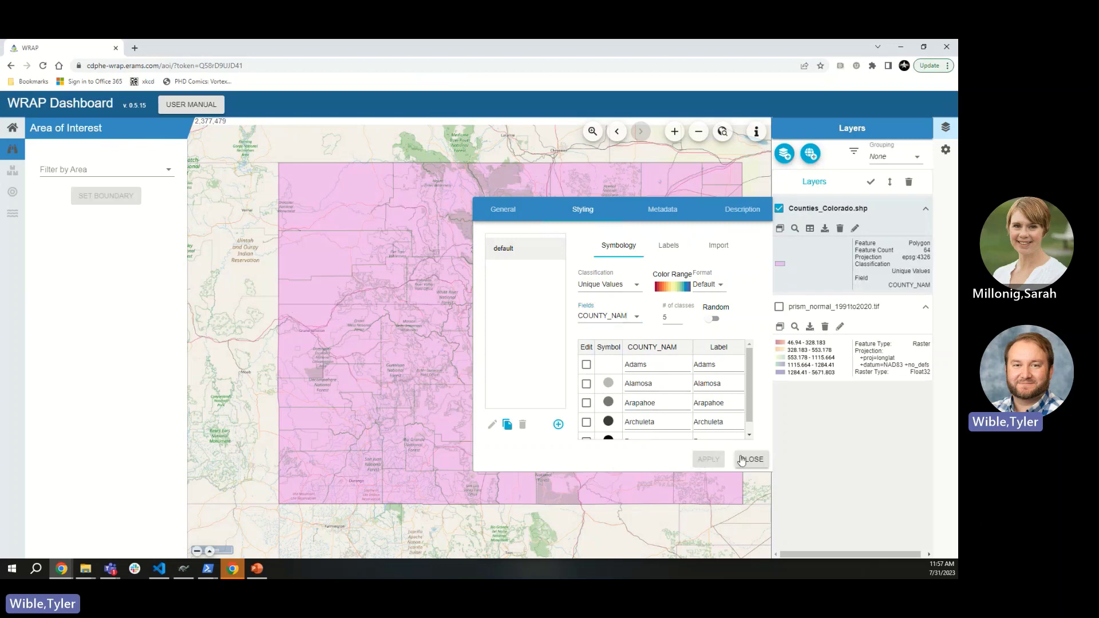
pyautogui.click(759, 460)
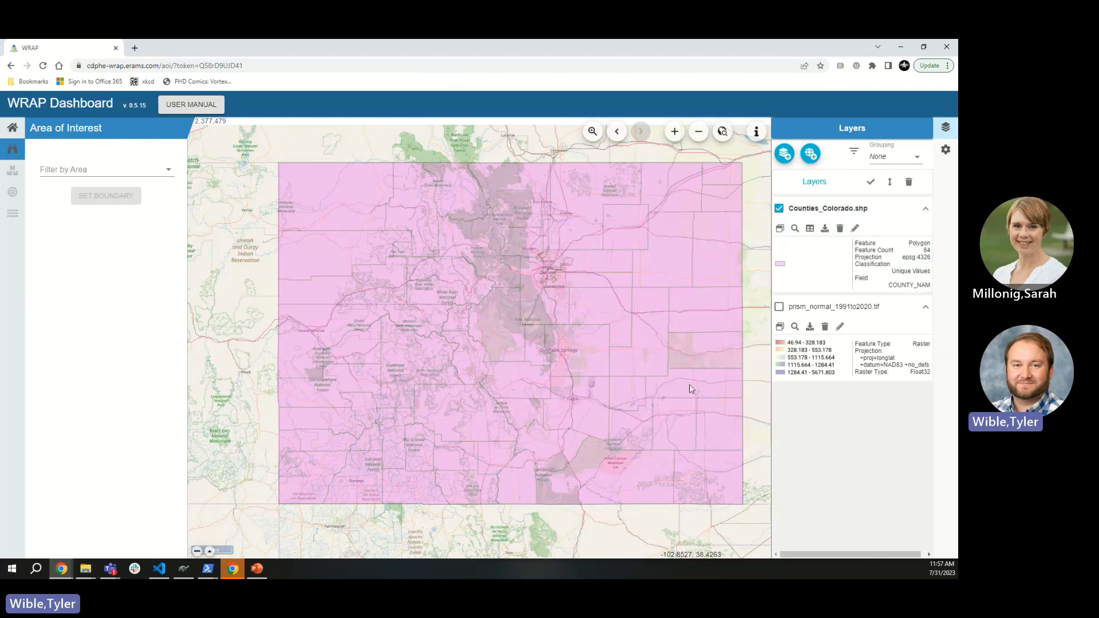
# Step: Hide the Counties_Colorado.shp layer and delete it from the layer list
pyautogui.scroll(-1, 689, 383)
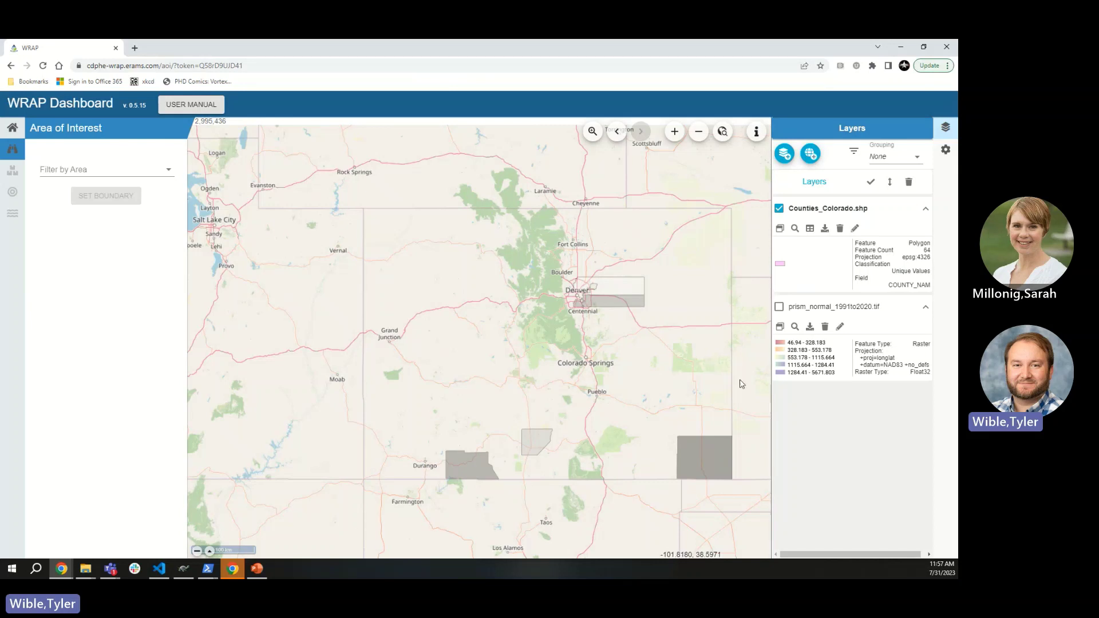
pyautogui.click(781, 228)
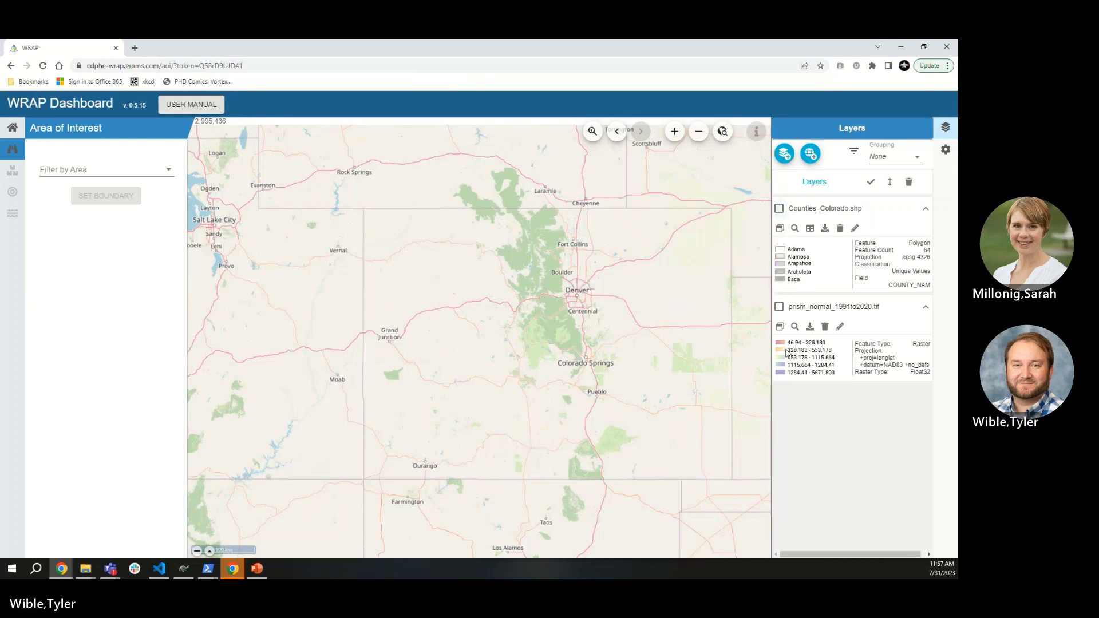
pyautogui.click(839, 229)
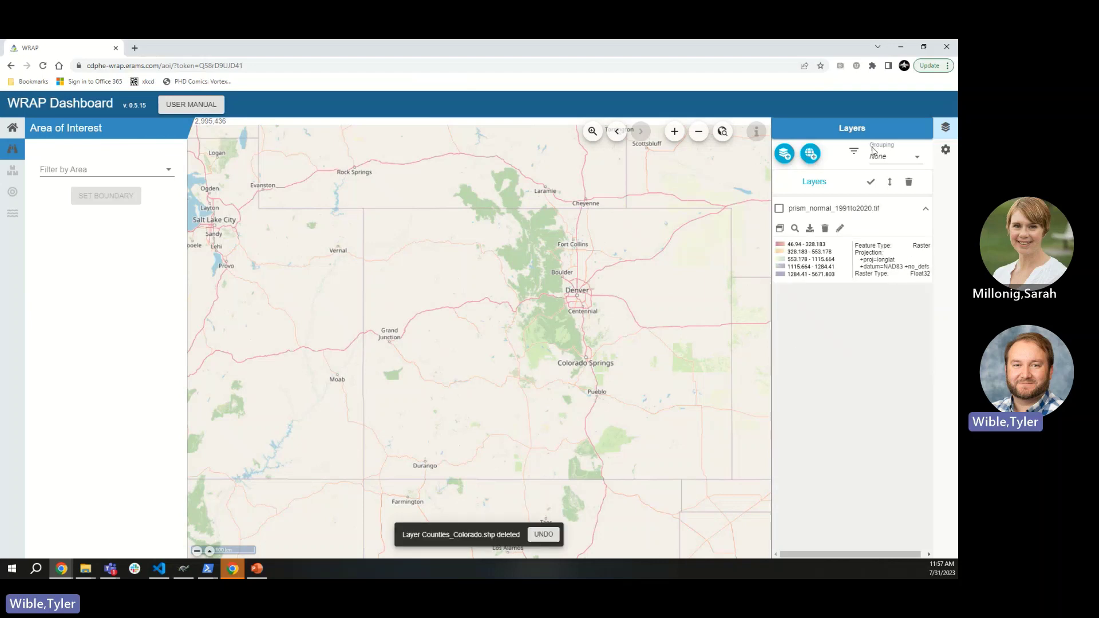
# Step: Cycle the base map through OpenStreetMap Humanitarian, USGS Imagery, Imagery Topo, Hydro-NHD and Shaded Relief
pyautogui.click(946, 151)
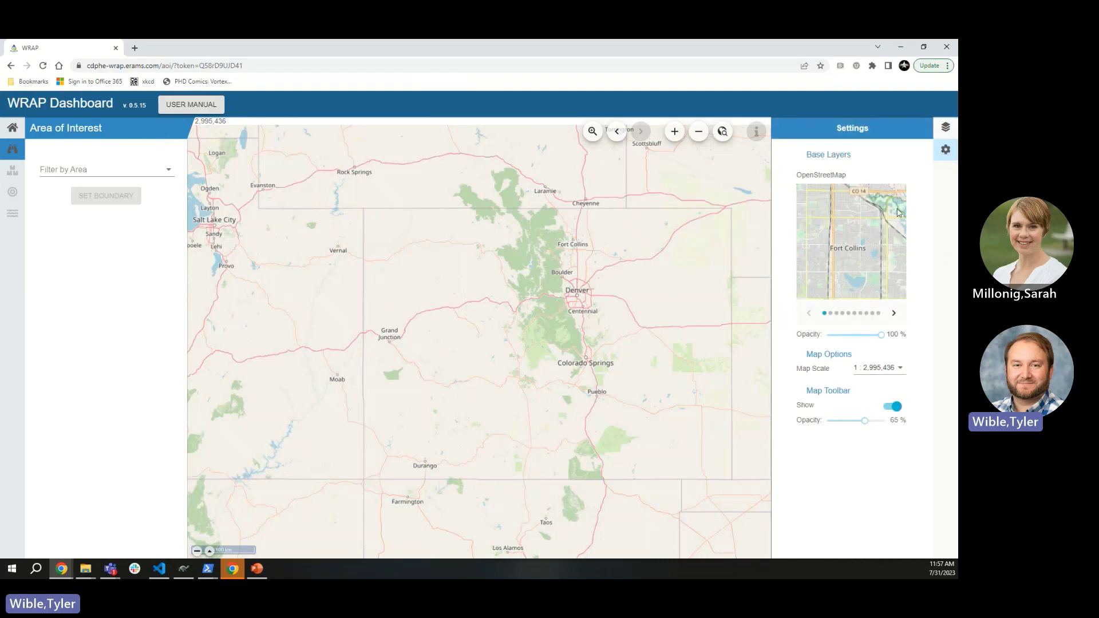
pyautogui.click(893, 313)
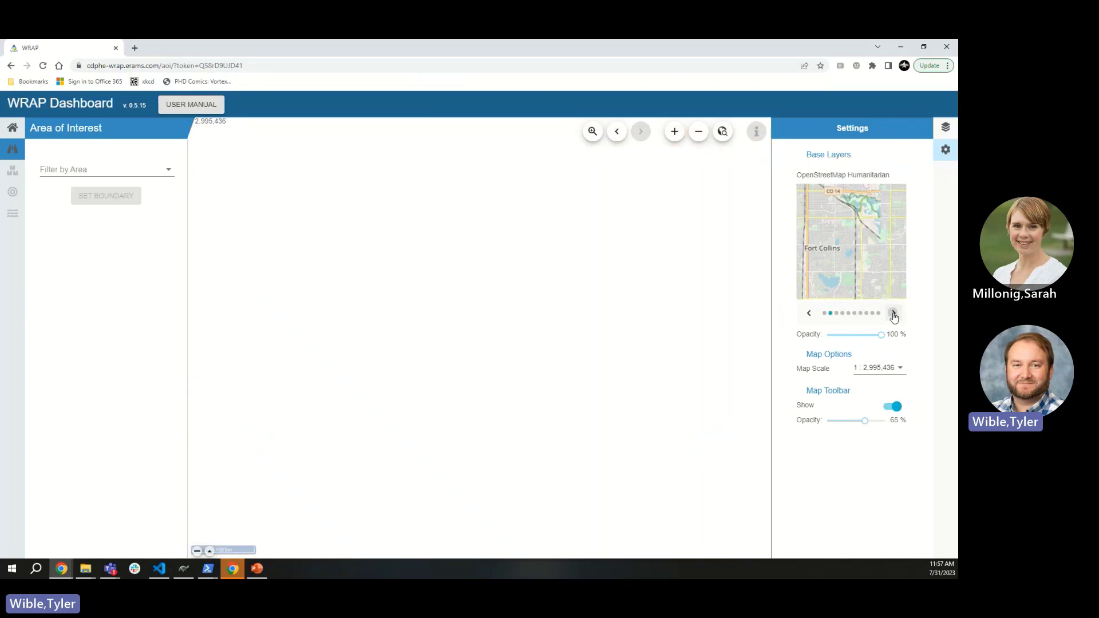
pyautogui.click(893, 313)
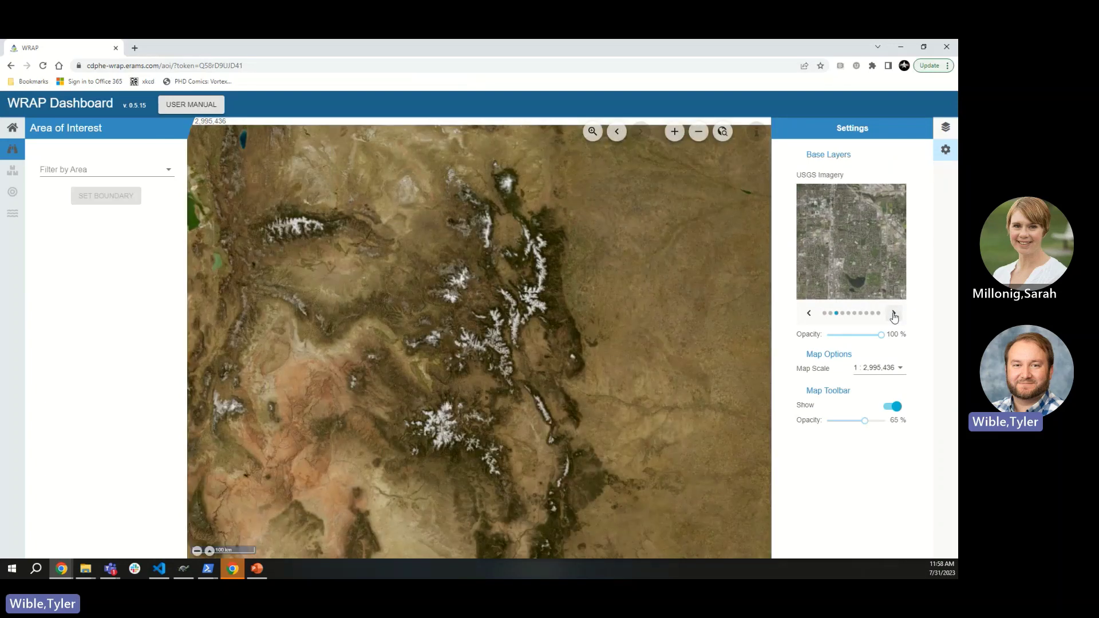
pyautogui.click(894, 313)
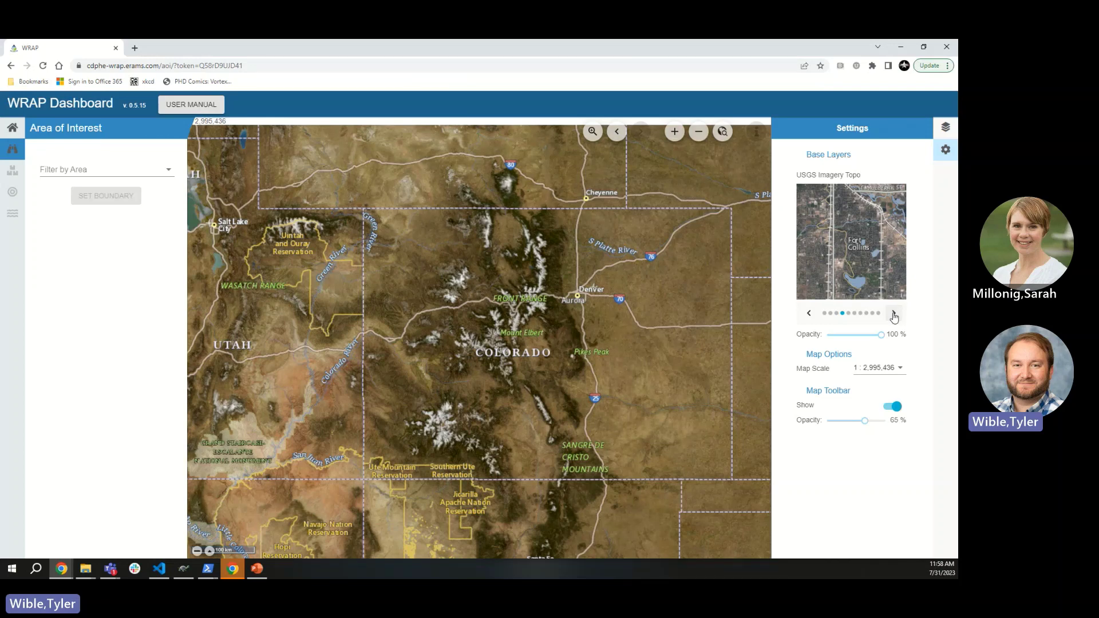
pyautogui.click(893, 313)
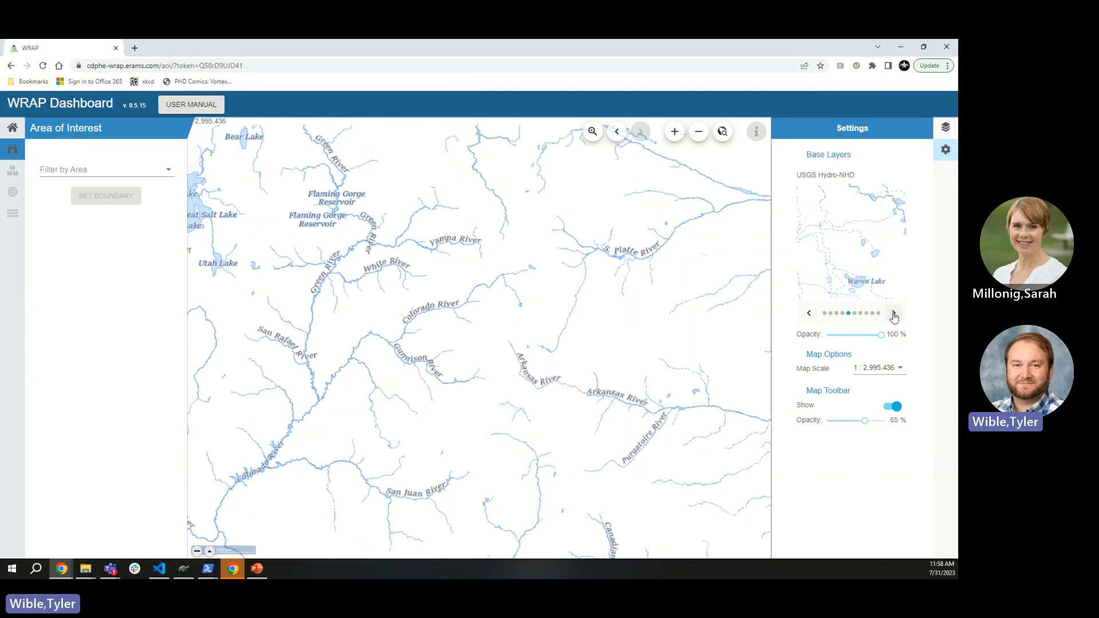
pyautogui.click(894, 313)
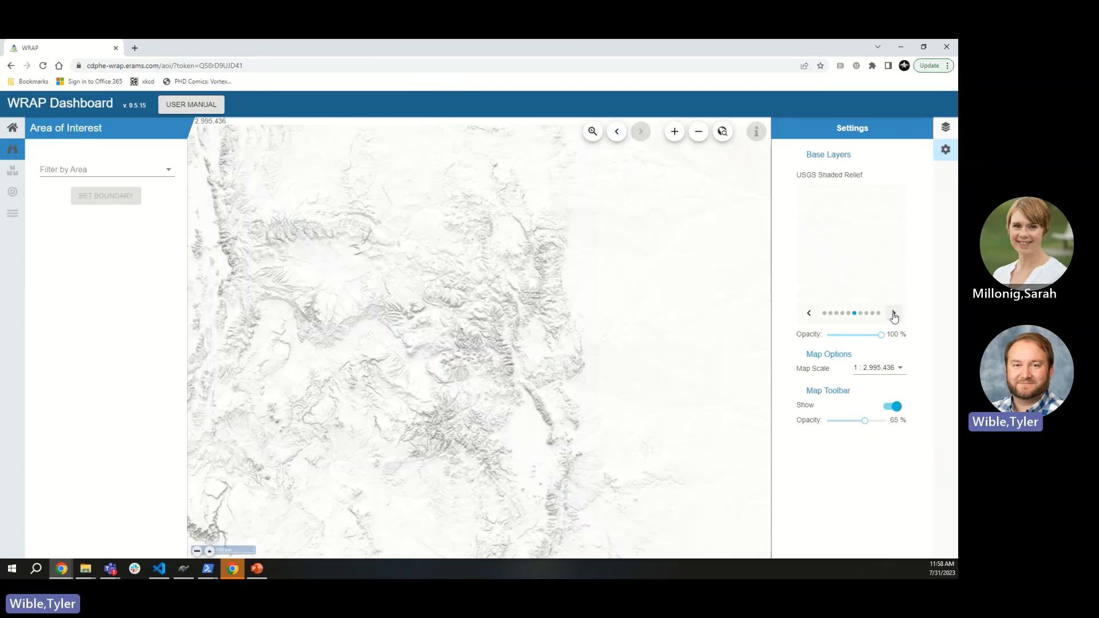
pyautogui.click(893, 314)
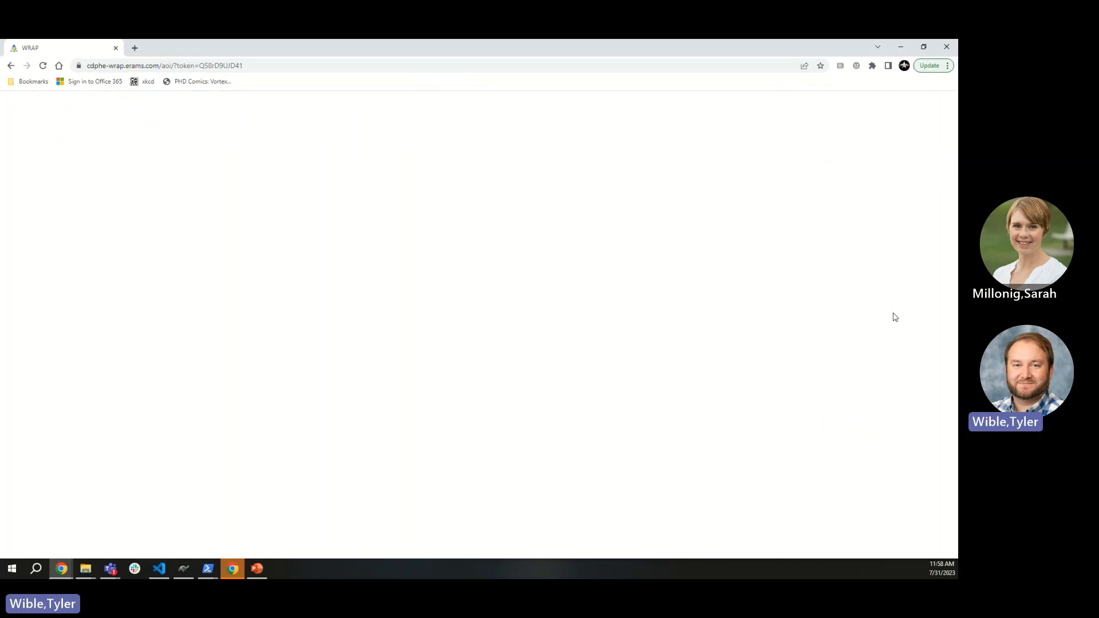